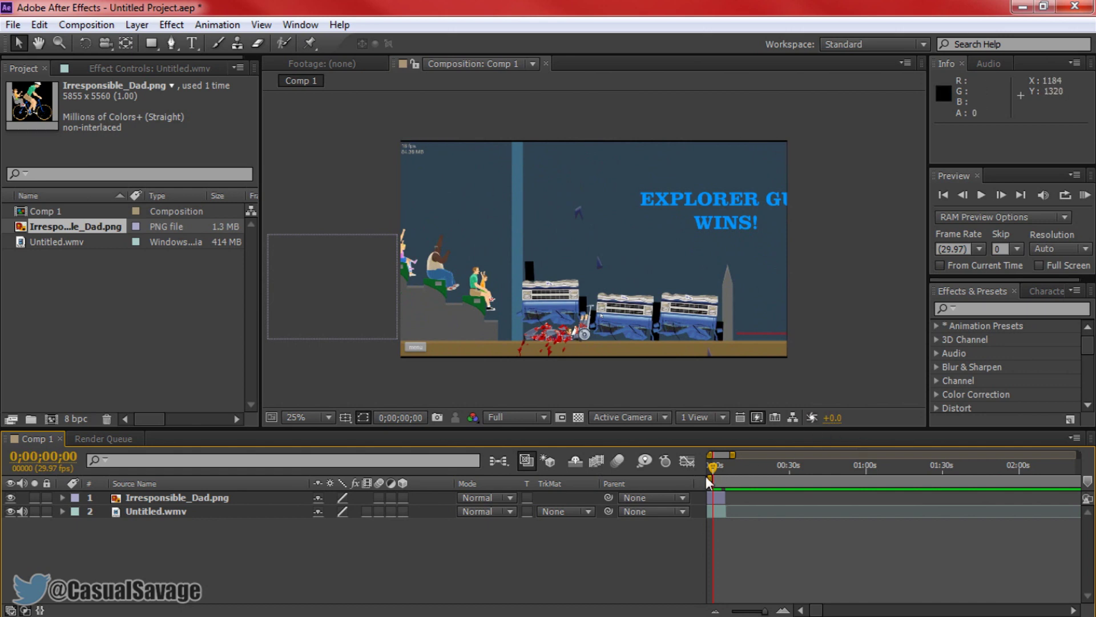
{"action": "key", "text": "space"}
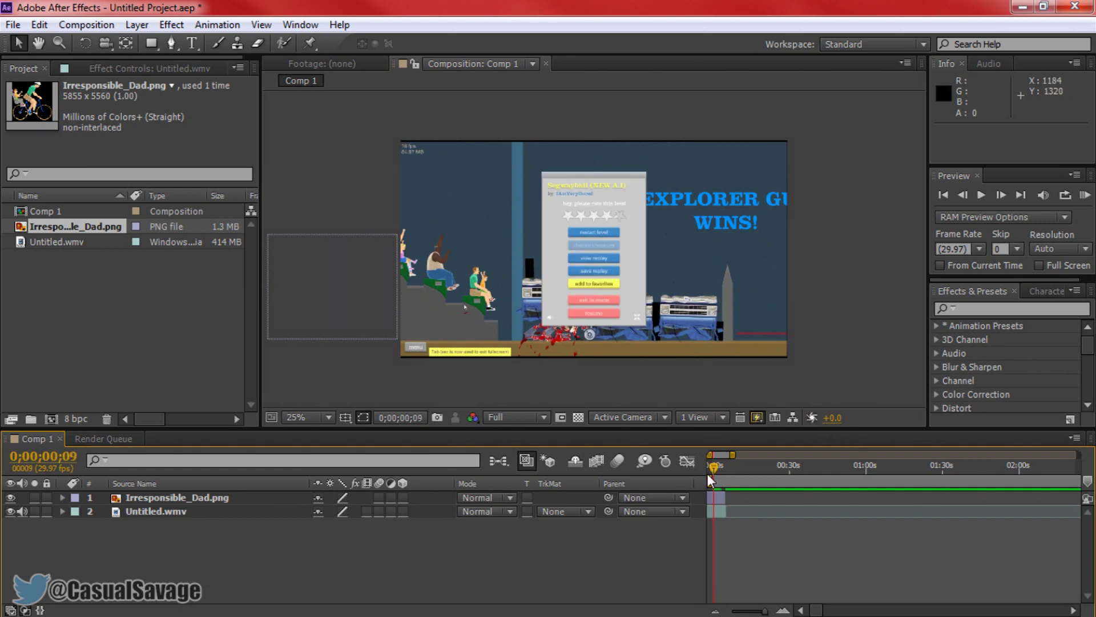
{"action": "left_click", "coordinate": [708, 476]}
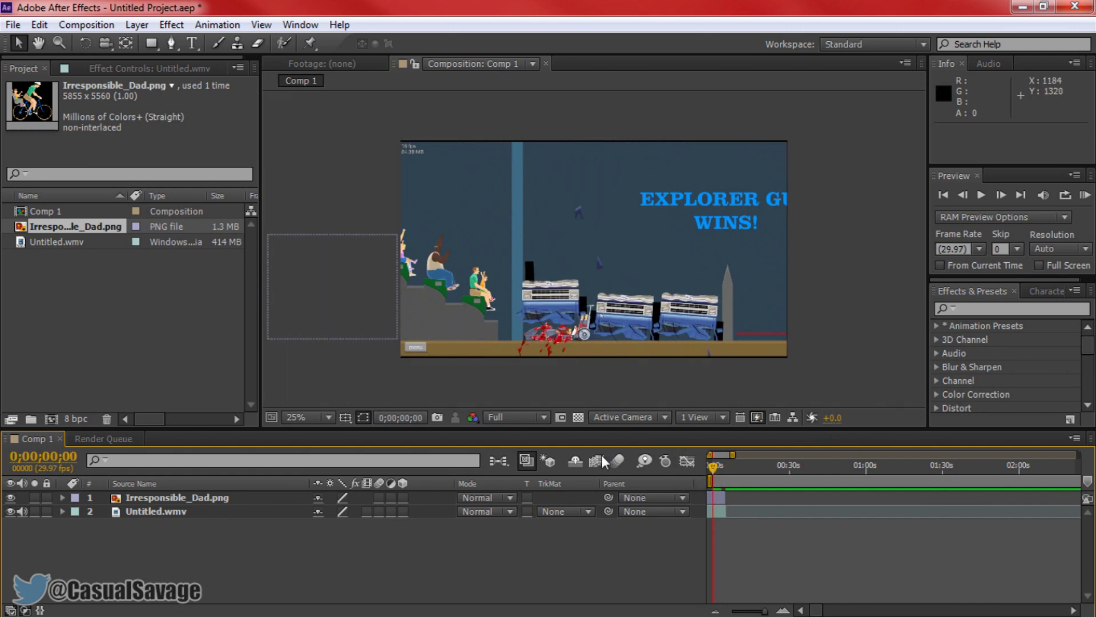
{"action": "left_click", "coordinate": [132, 499]}
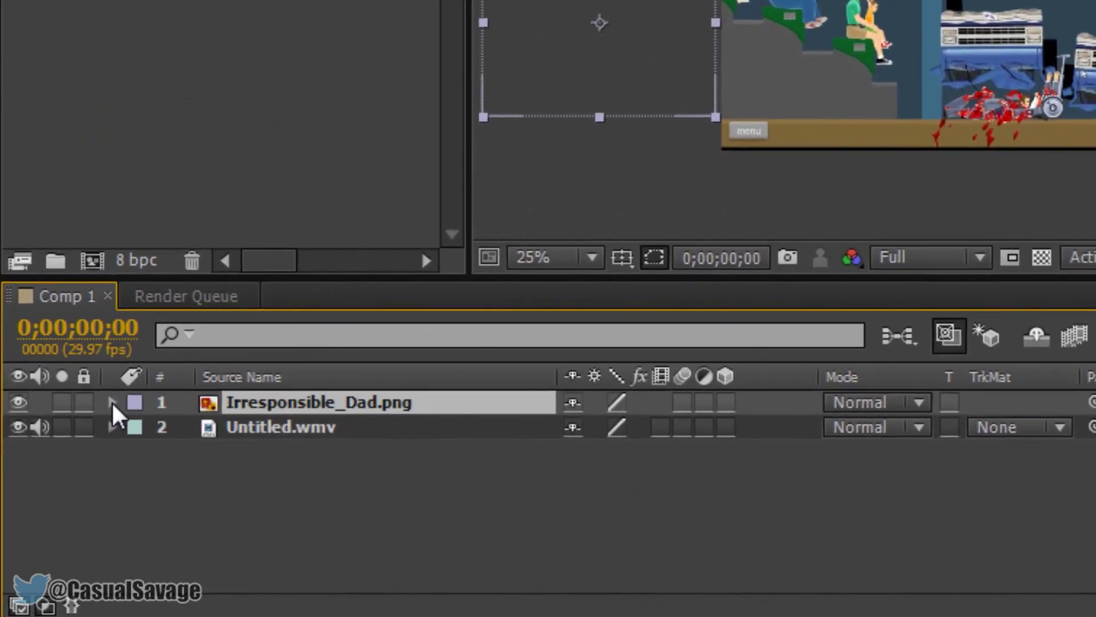
Expand Irresponsible_Dad.png's Transform group to show Anchor Point, Position, Scale, Rotation and Opacity, undoing the stopwatch toggle.
{"action": "left_click", "coordinate": [112, 402]}
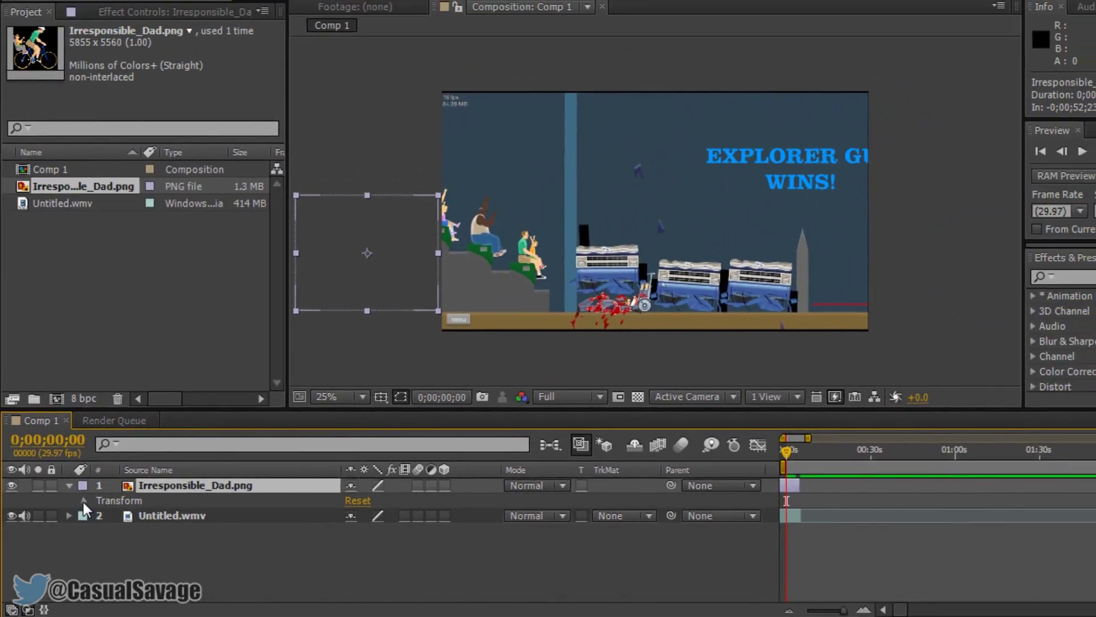
{"action": "left_click", "coordinate": [98, 480]}
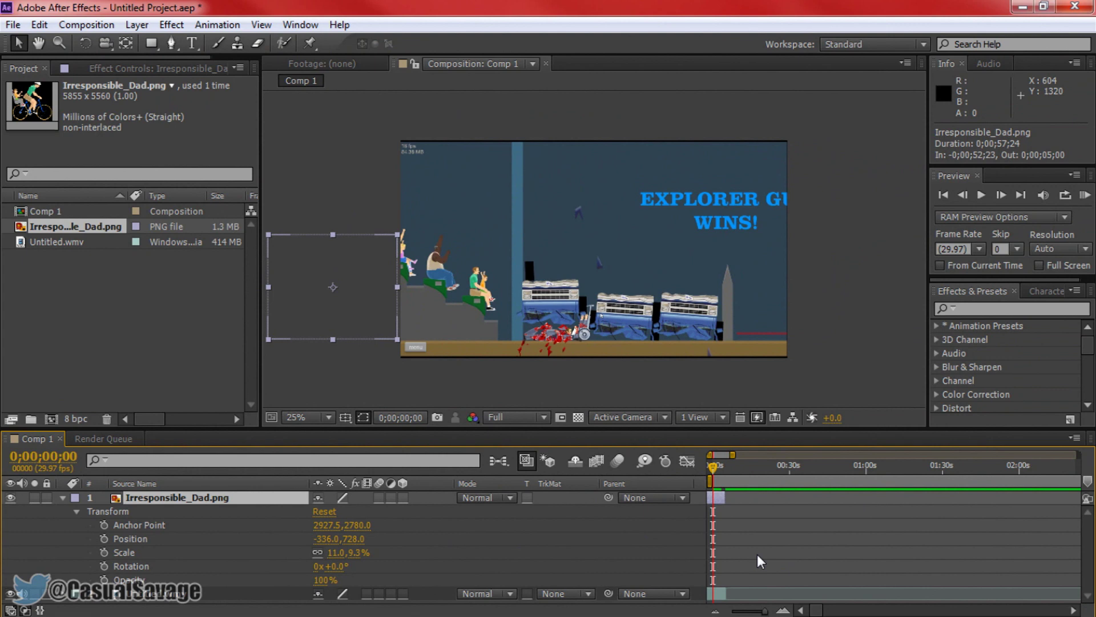
{"action": "left_click", "coordinate": [167, 524]}
{"action": "left_click", "coordinate": [165, 537]}
{"action": "left_click", "coordinate": [152, 553]}
{"action": "left_click", "coordinate": [155, 565]}
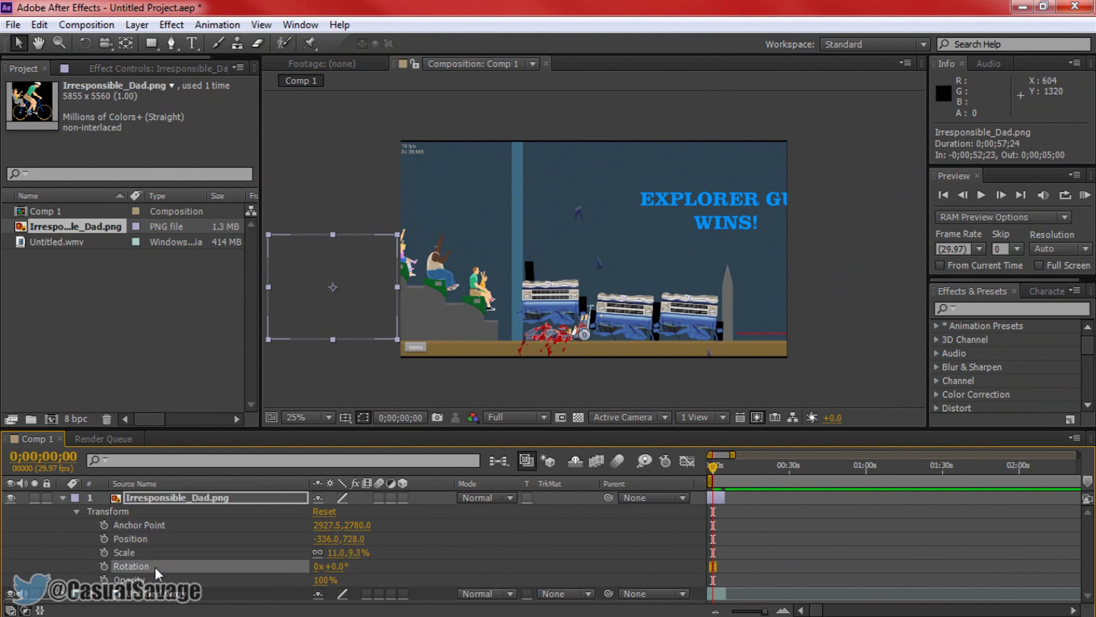
{"action": "left_click", "coordinate": [166, 575]}
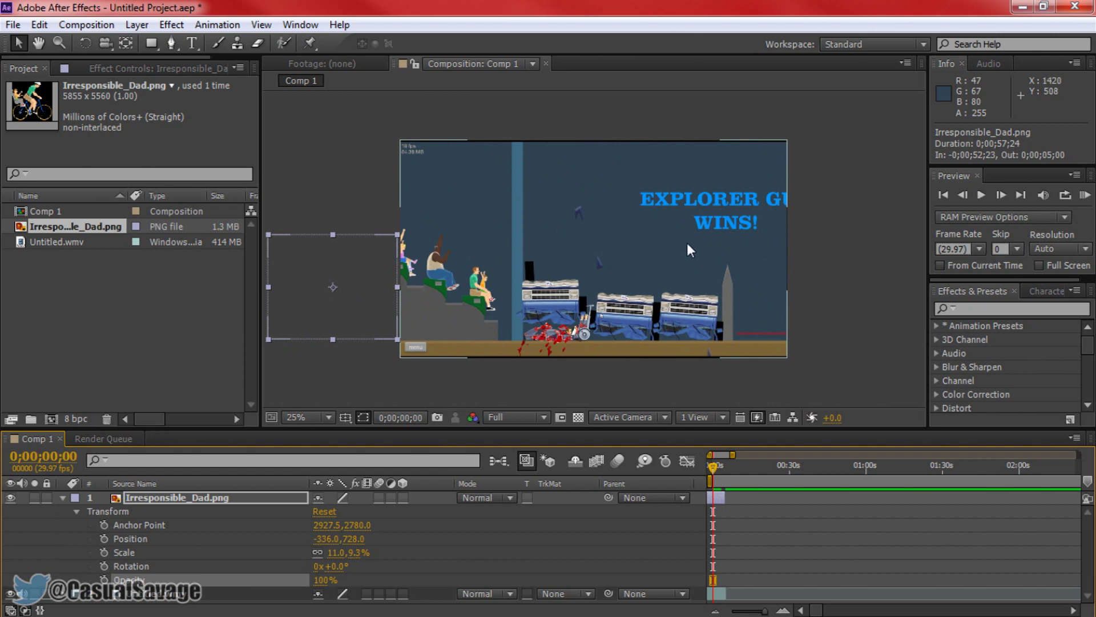
{"action": "key", "text": "ctrl+z"}
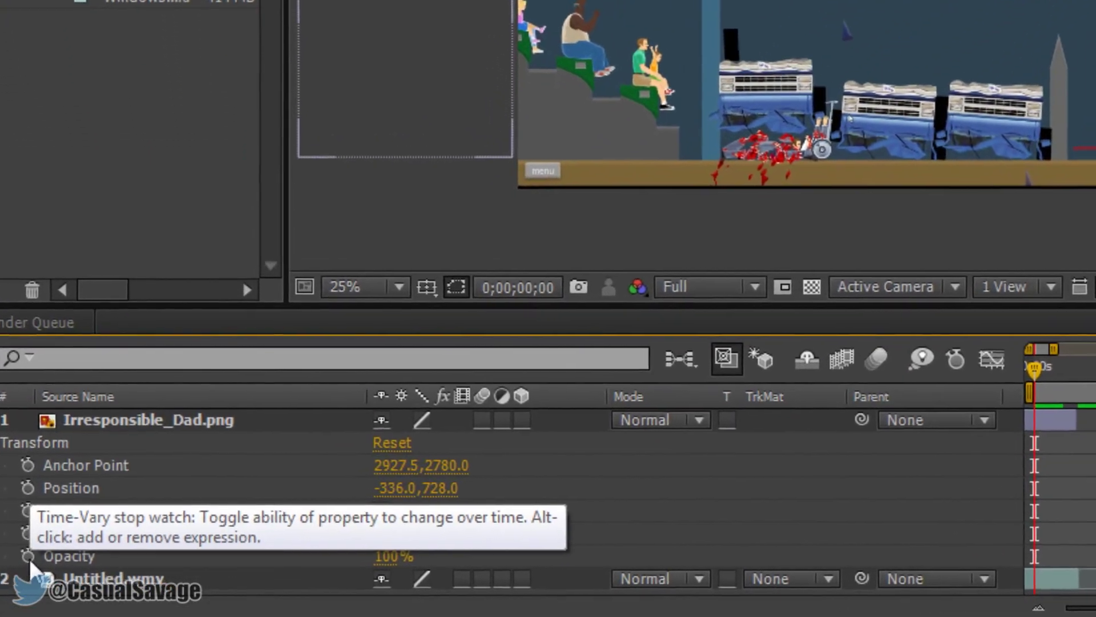
Add starting keyframes for Opacity, Scale and Position at 0;00;00;00, then move the time indicator later.
{"action": "left_click", "coordinate": [67, 569]}
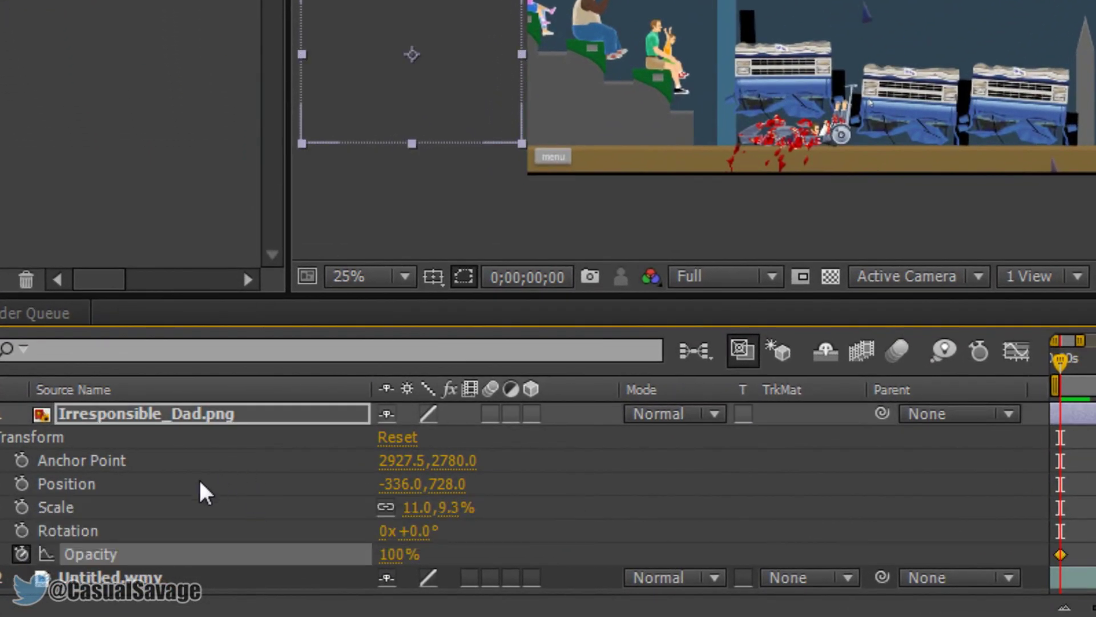
{"action": "left_click", "coordinate": [21, 507]}
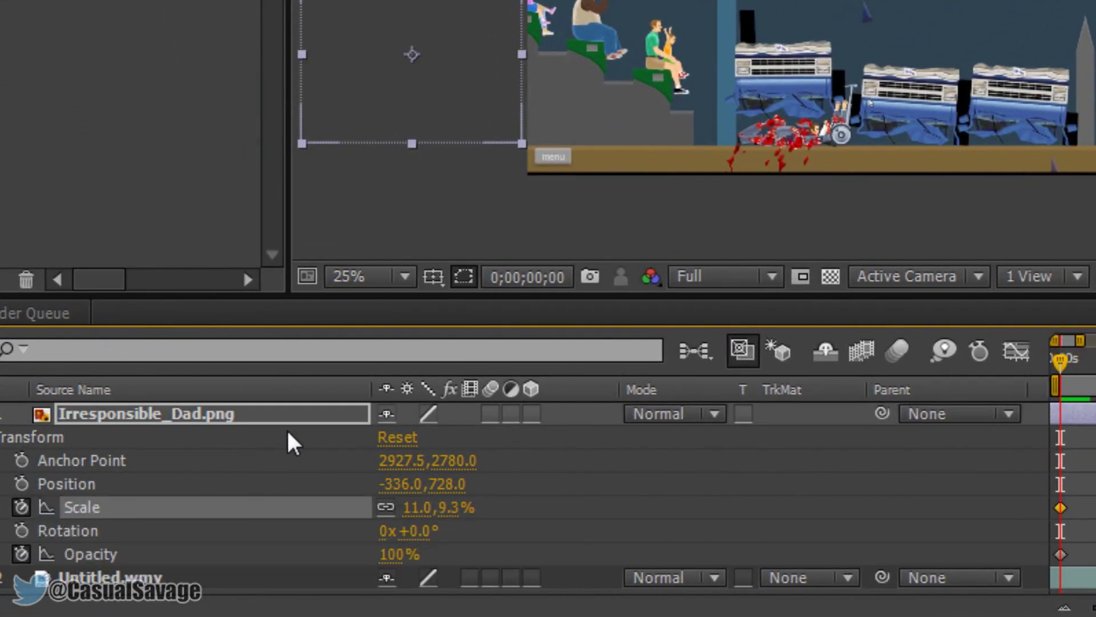
{"action": "left_click", "coordinate": [19, 484]}
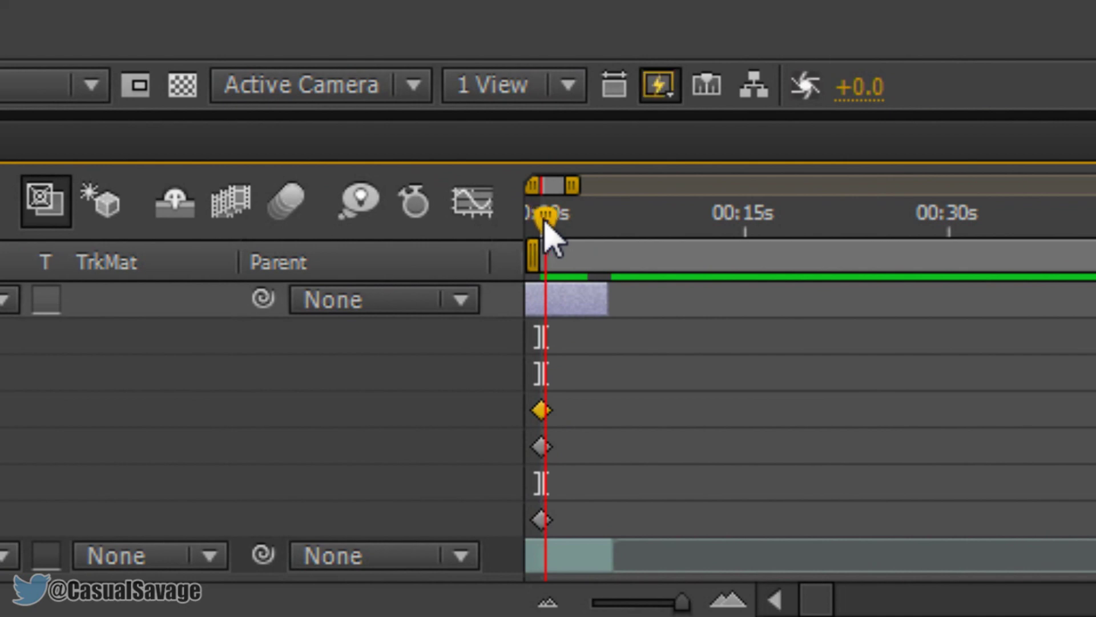
{"action": "left_click_drag", "start_coordinate": [544, 223], "coordinate": [582, 225]}
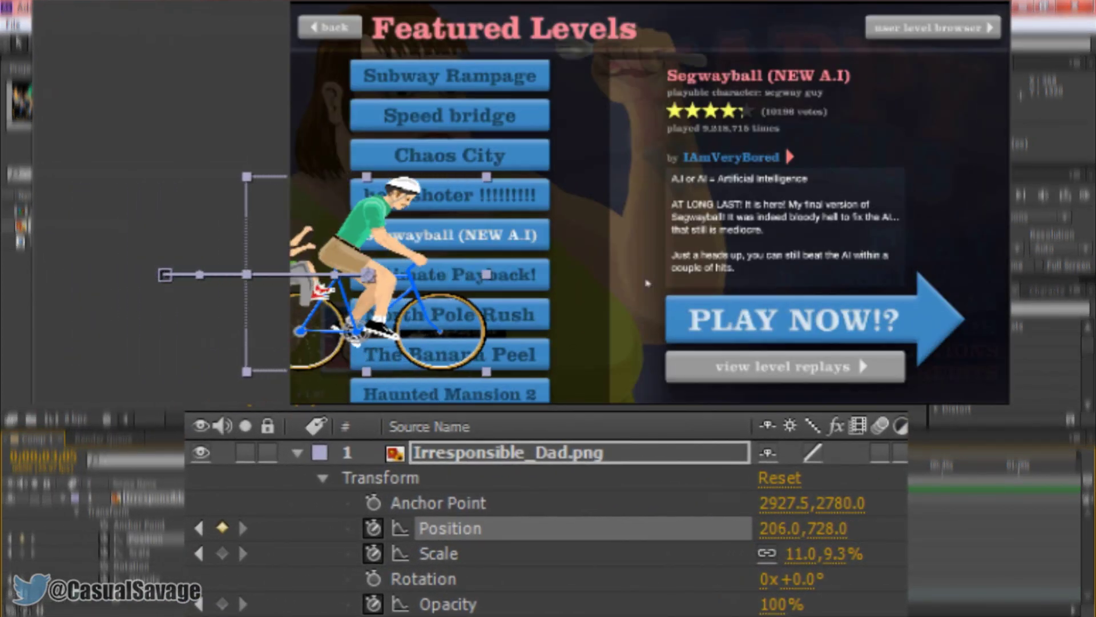
Slide the cyclist image to Position 1031.0,608.0 and enlarge it to Scale 19.0,16.1%.
{"action": "left_click_drag", "start_coordinate": [1093, 523], "coordinate": [1095, 523]}
{"action": "left_click_drag", "start_coordinate": [828, 524], "coordinate": [1085, 522]}
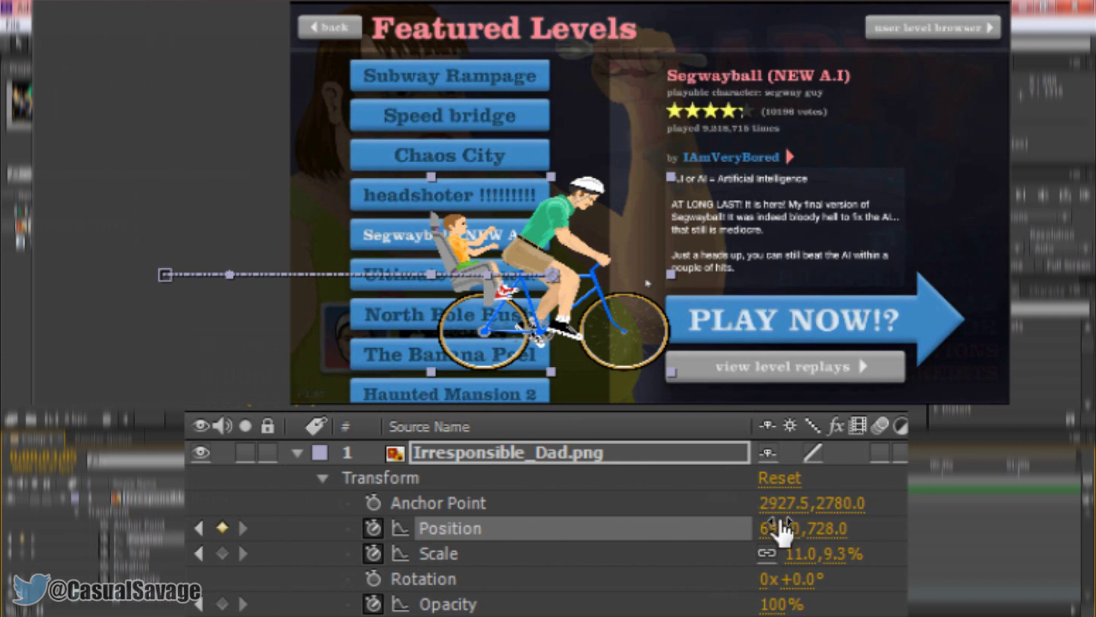
{"action": "left_click_drag", "start_coordinate": [784, 529], "coordinate": [968, 528]}
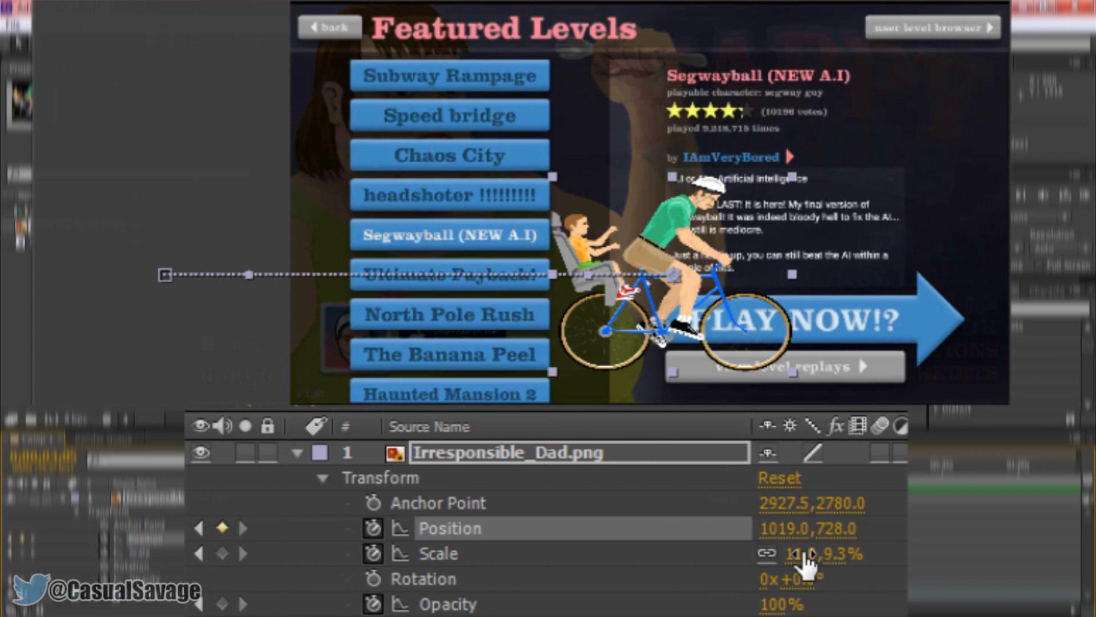
{"action": "mouse_move", "coordinate": [807, 560]}
{"action": "left_mouse_down"}
{"action": "mouse_move", "coordinate": [859, 543]}
{"action": "mouse_move", "coordinate": [820, 553]}
{"action": "left_mouse_up"}
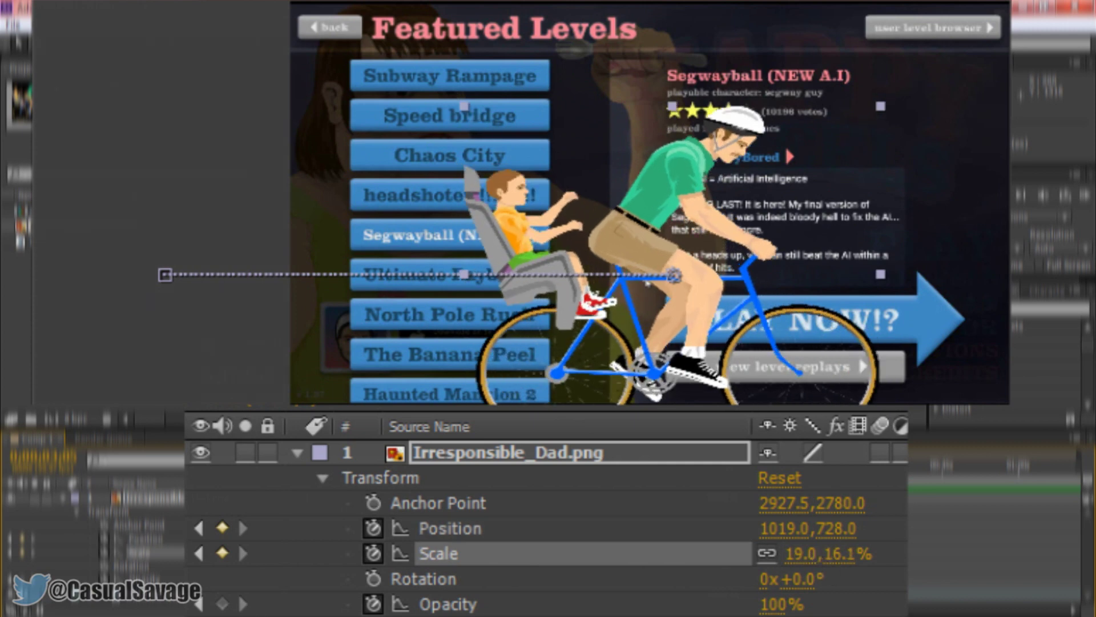
{"action": "left_click_drag", "start_coordinate": [780, 391], "coordinate": [780, 345]}
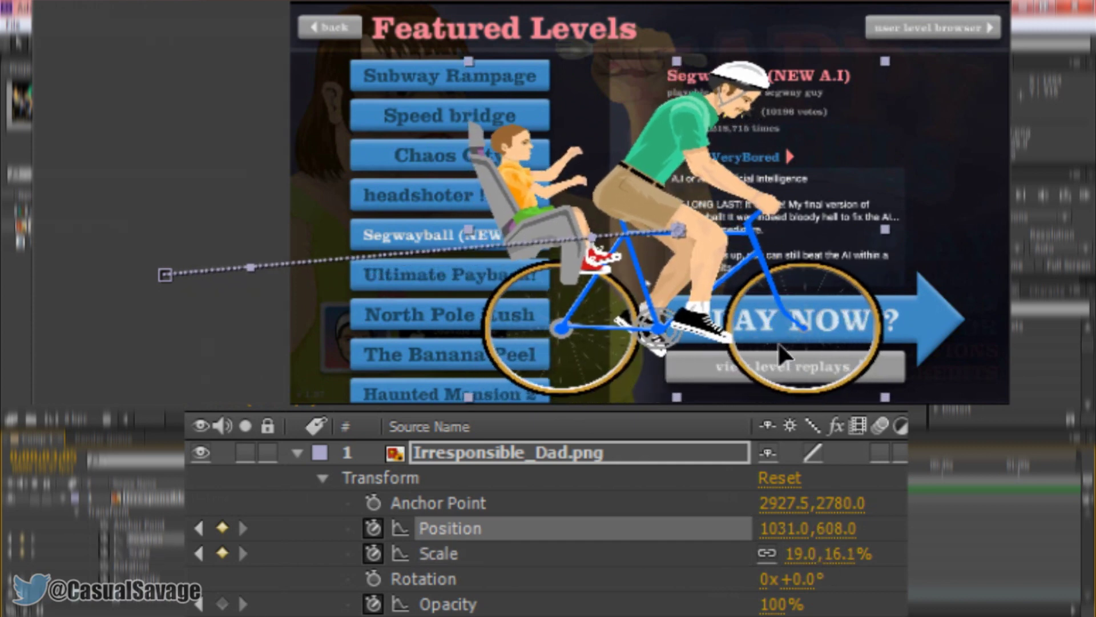
Set the layer's Opacity to 25% at 0;00;03;05.
{"action": "left_click_drag", "start_coordinate": [787, 608], "coordinate": [748, 611]}
{"action": "left_click", "coordinate": [777, 604]}
{"action": "type", "text": "64"}
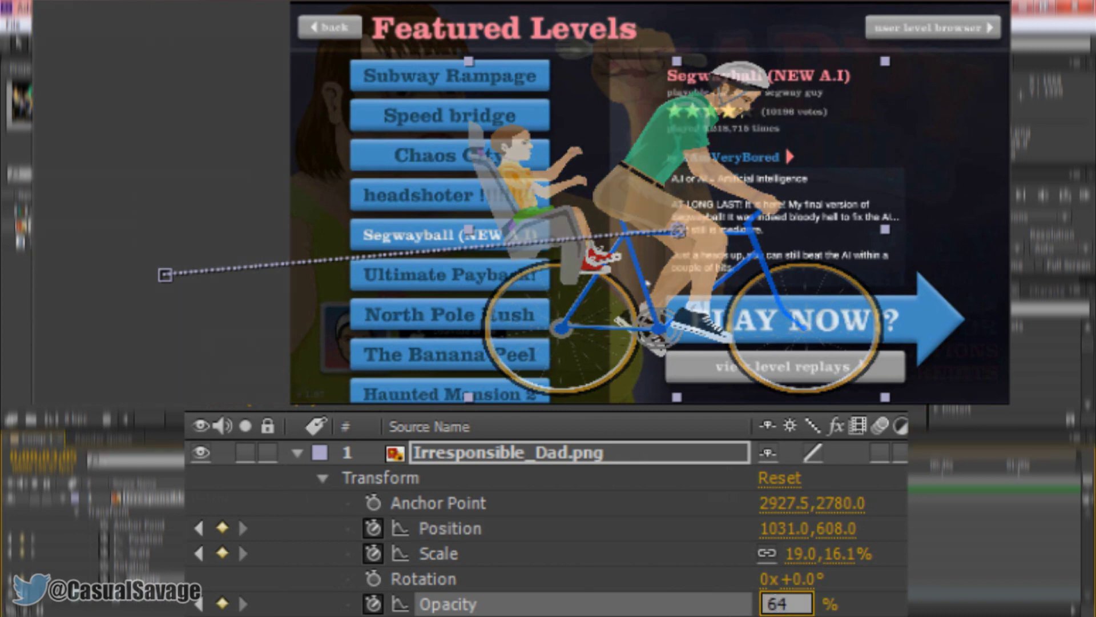
{"action": "key", "text": "BackSpace"}
{"action": "key", "text": "BackSpace"}
{"action": "type", "text": "25"}
{"action": "key", "text": "Return"}
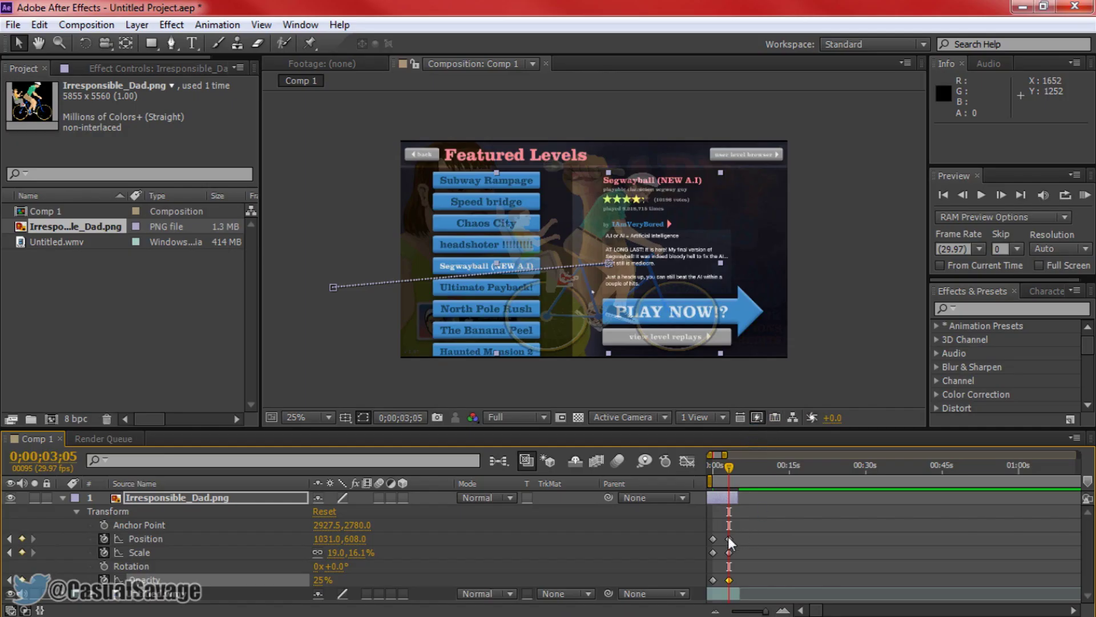
Check the Position, Scale and Opacity keyframes at 0;00;03;05, then return to the first frame.
{"action": "left_click", "coordinate": [729, 539]}
{"action": "left_click", "coordinate": [729, 552]}
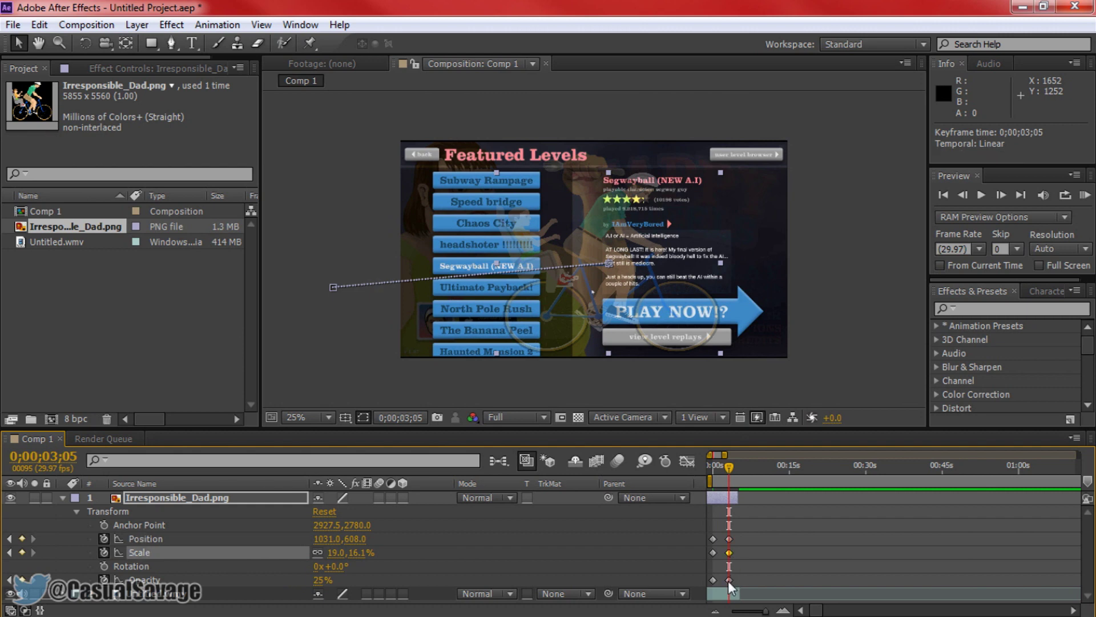
{"action": "left_click", "coordinate": [729, 580]}
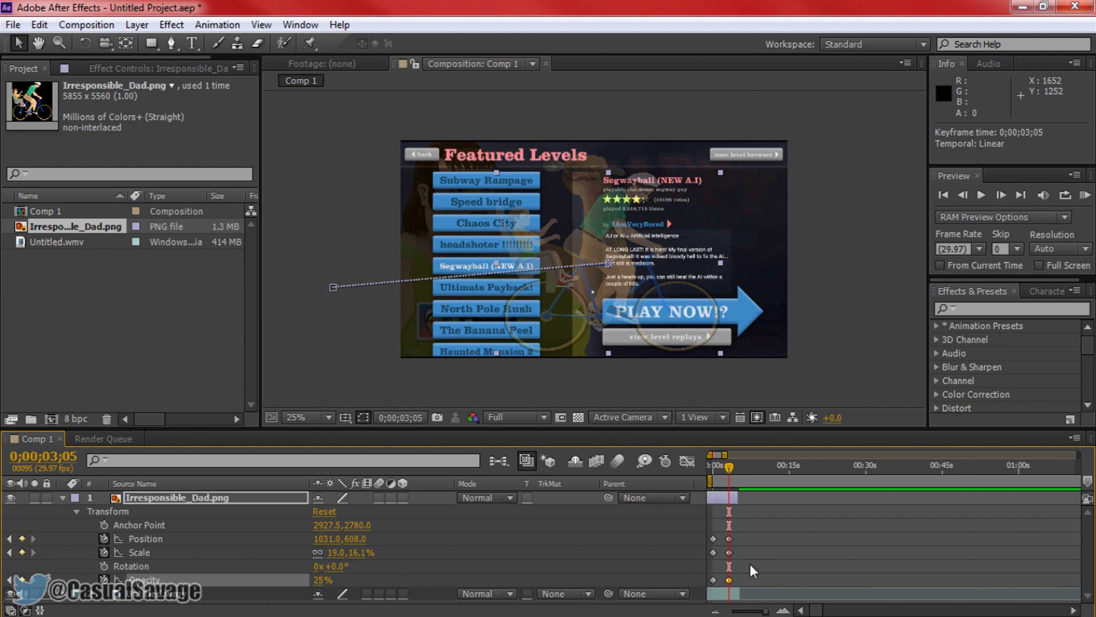
{"action": "left_click", "coordinate": [712, 580]}
{"action": "key", "text": "Home"}
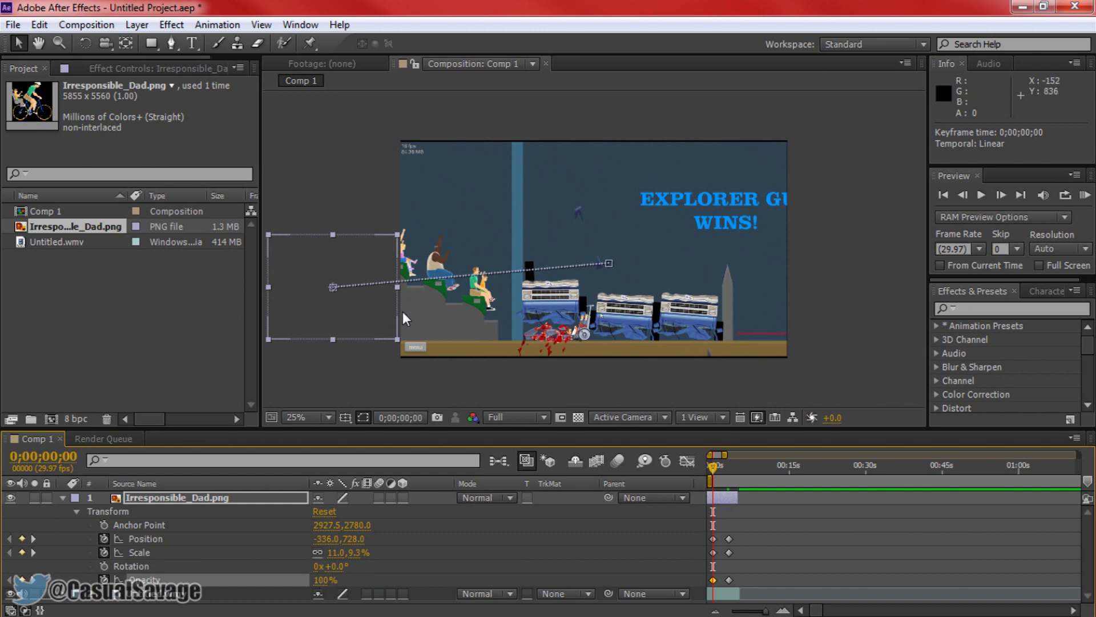
{"action": "left_click", "coordinate": [982, 195]}
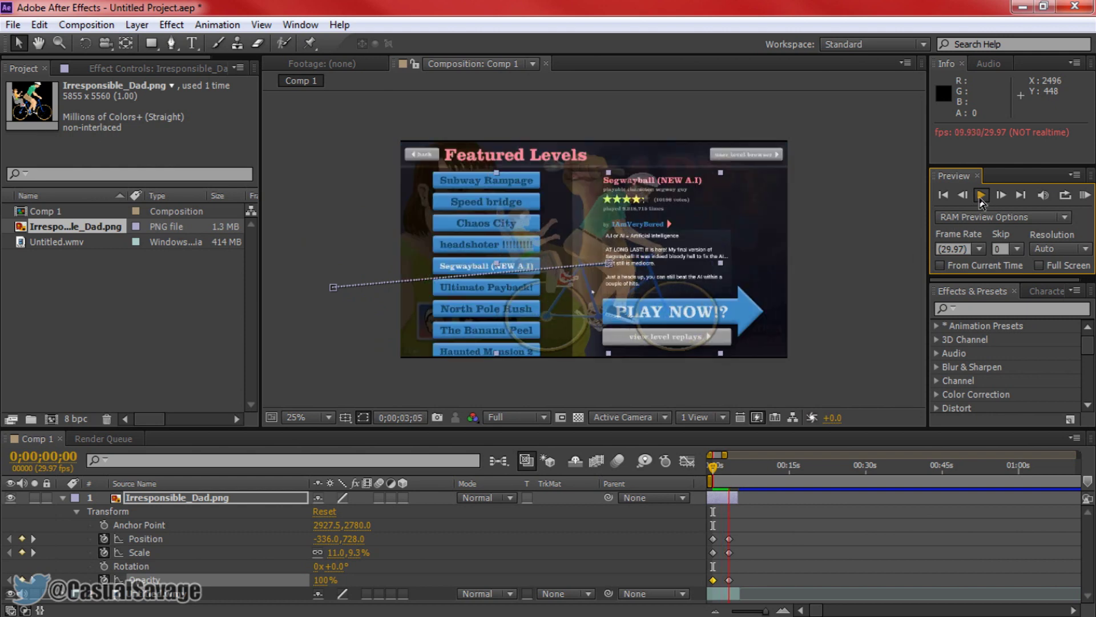
{"action": "left_click", "coordinate": [980, 198]}
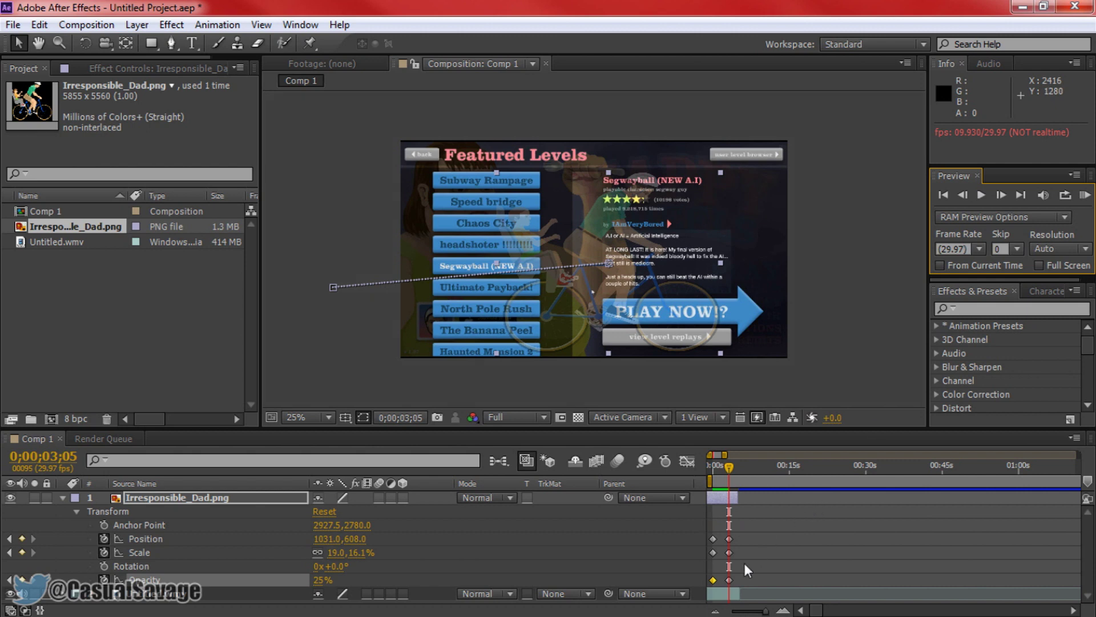
Lower the 0;00;03;05 Opacity keyframe to 0% and preview the animation from the start.
{"action": "left_click", "coordinate": [729, 580]}
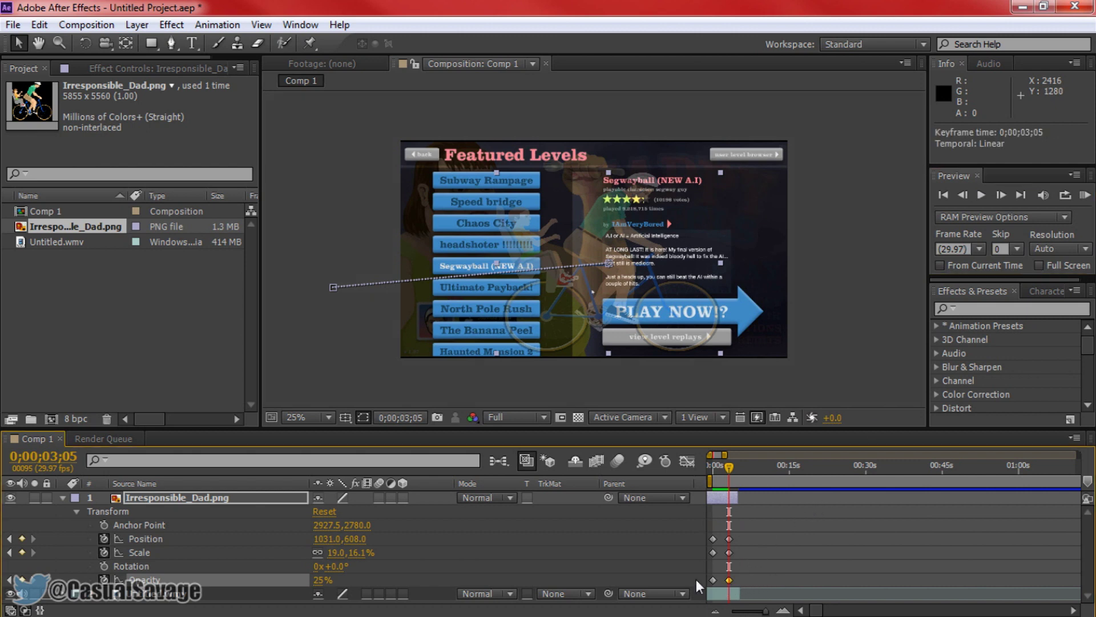
{"action": "left_click_drag", "start_coordinate": [323, 580], "coordinate": [317, 580]}
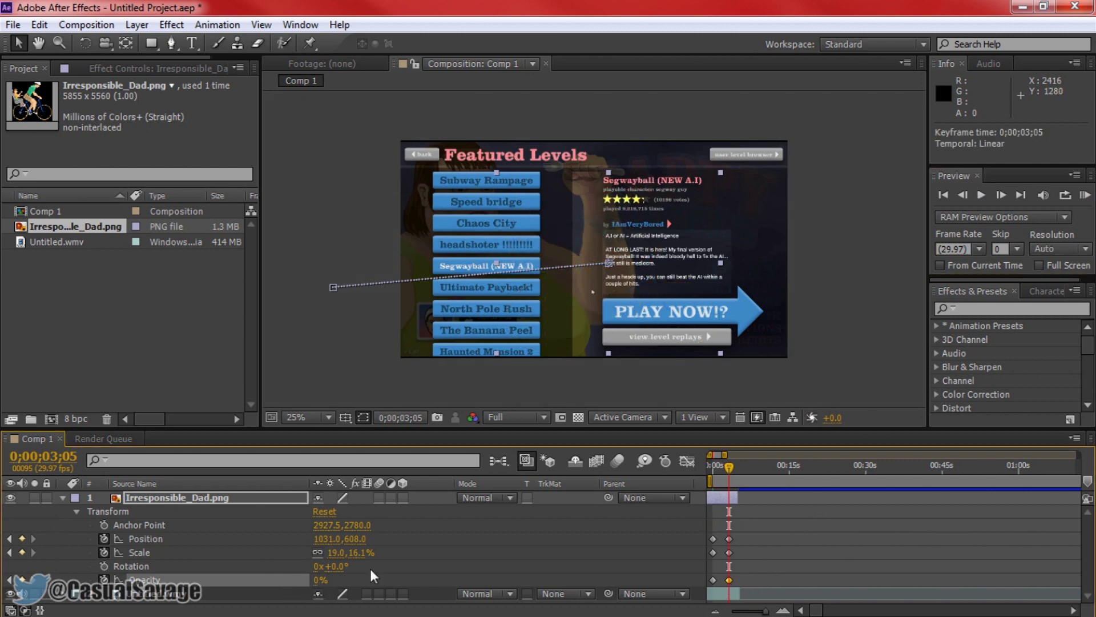
{"action": "key", "text": "Home"}
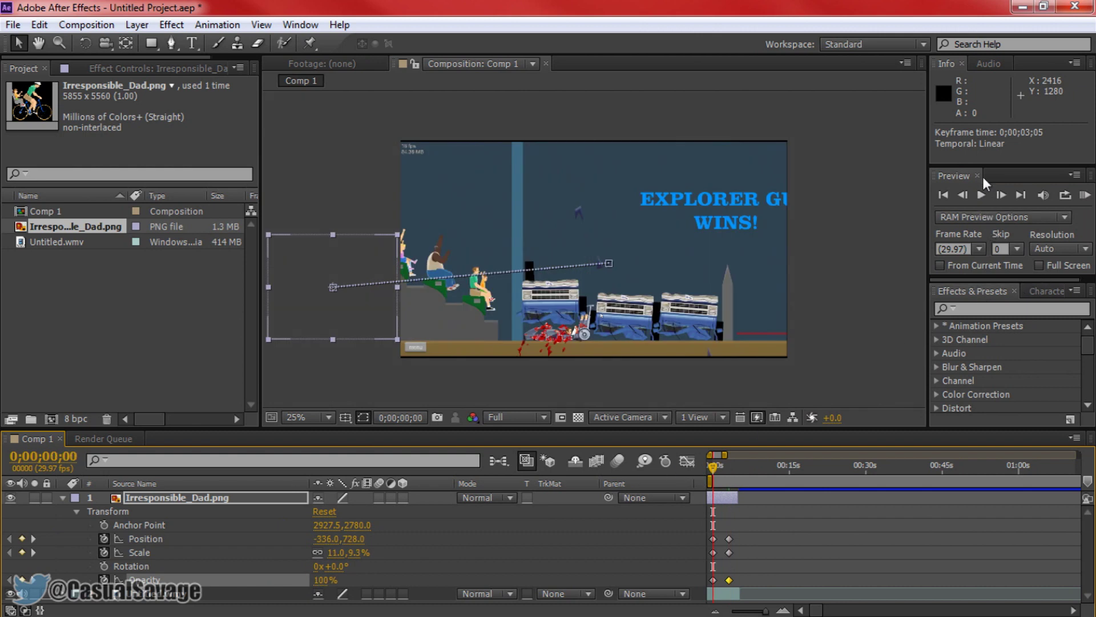
{"action": "left_click", "coordinate": [981, 194]}
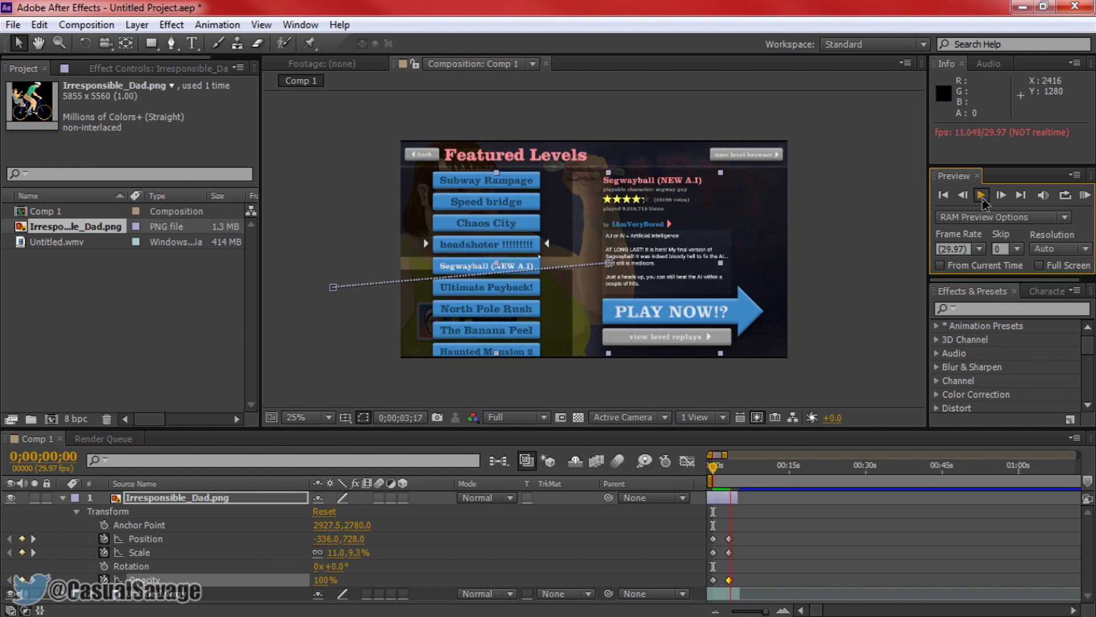
{"action": "left_click", "coordinate": [982, 197]}
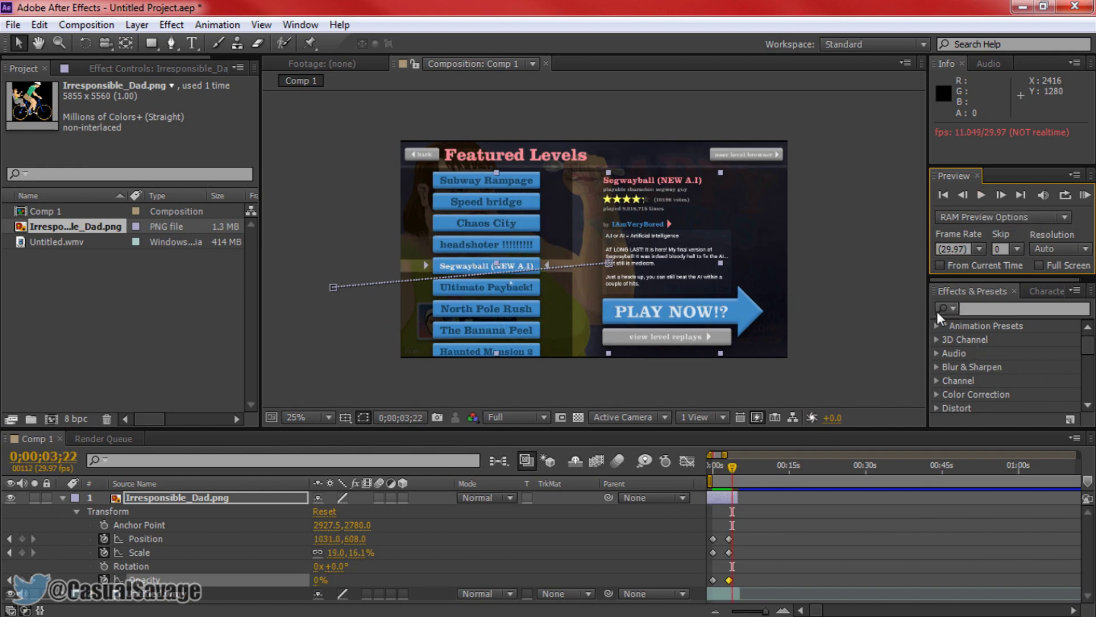
Select Irresponsible_Dad.png, scrub through its Scale keyframe, and switch on motion blur for Comp 1.
{"action": "left_click", "coordinate": [64, 501]}
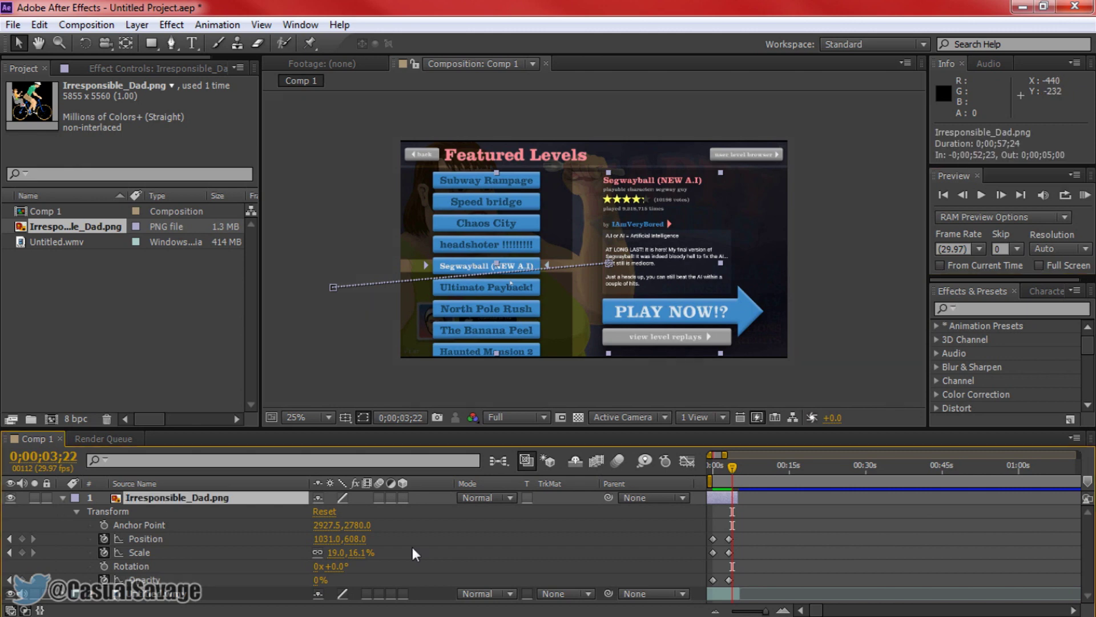
{"action": "left_click", "coordinate": [729, 552]}
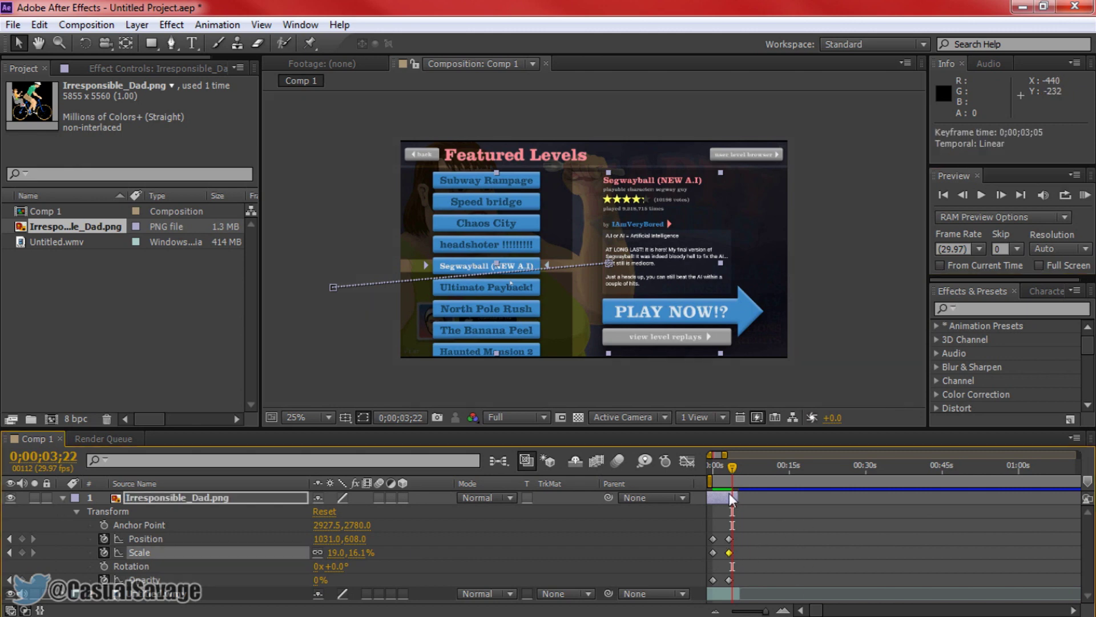
{"action": "left_click_drag", "start_coordinate": [731, 468], "coordinate": [729, 468]}
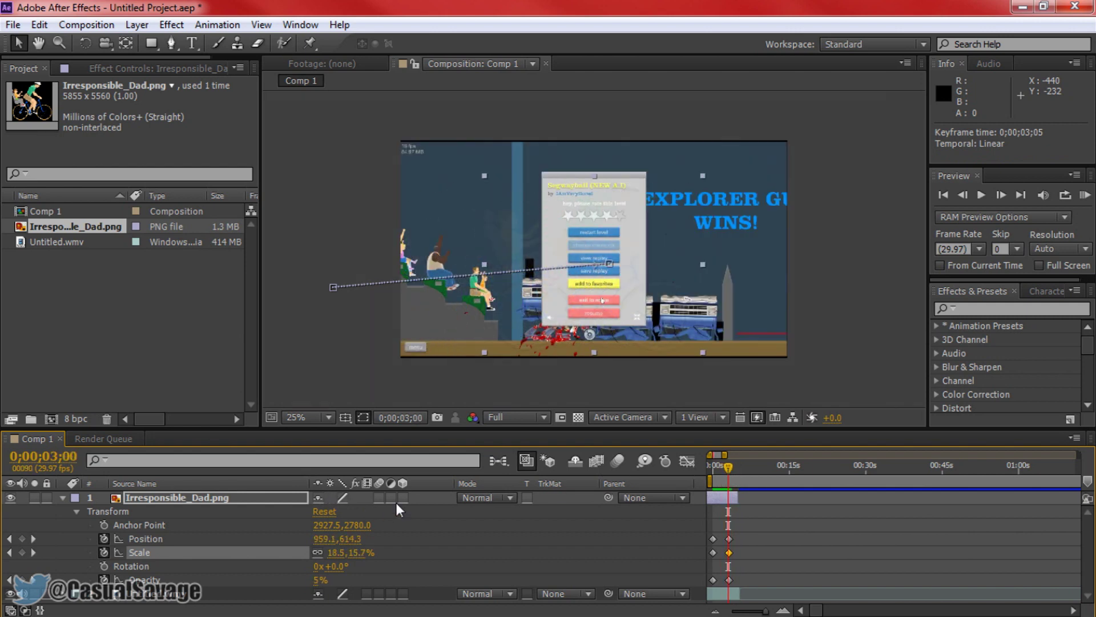
{"action": "left_click", "coordinate": [617, 461]}
{"action": "key", "text": "Home"}
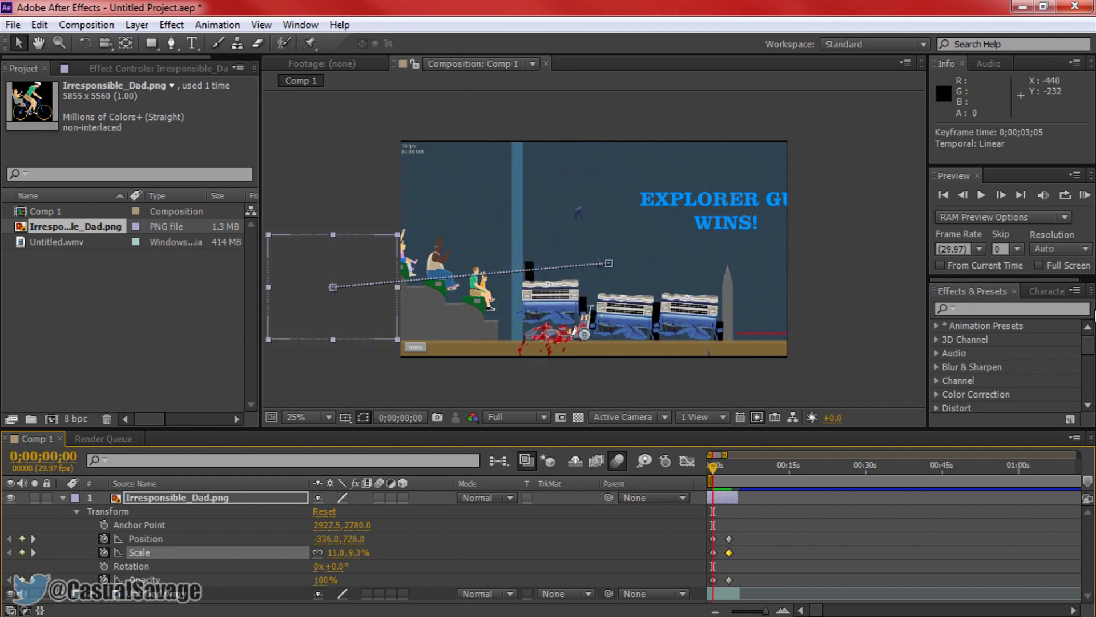
{"action": "left_click", "coordinate": [981, 197]}
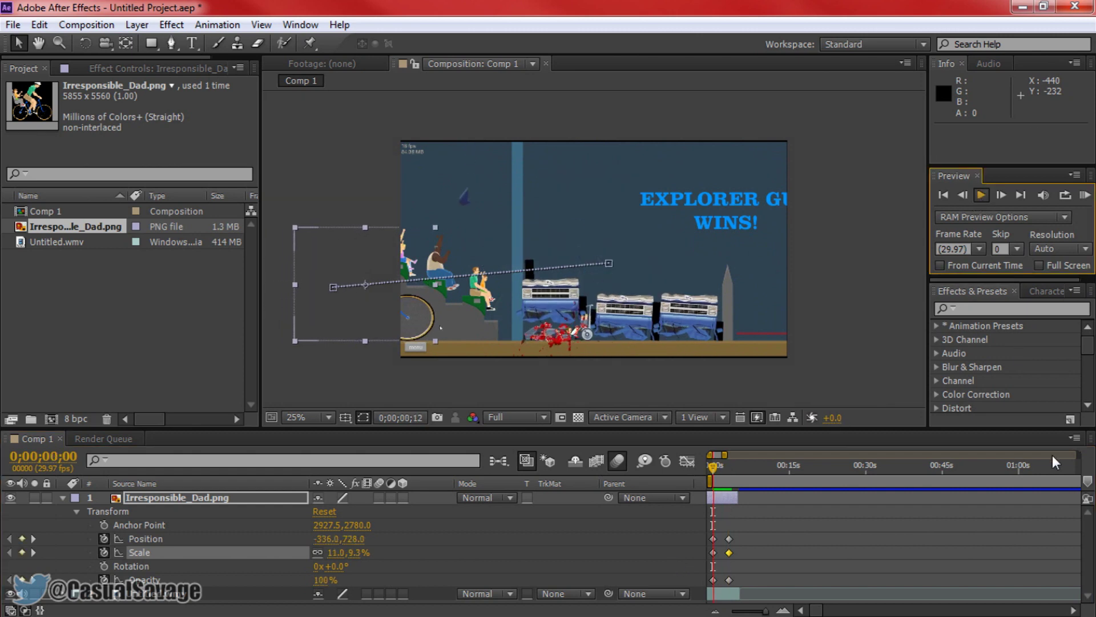